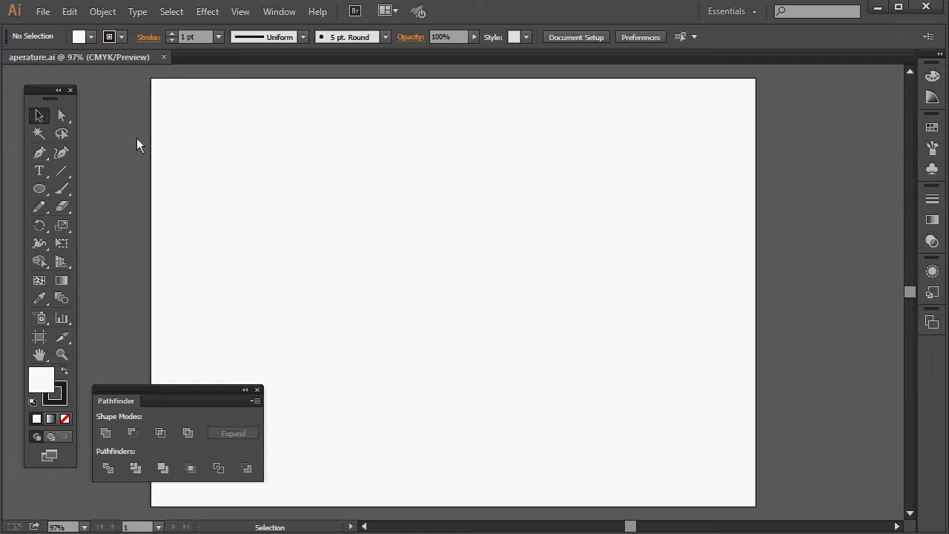
Turn on the rulers around the empty aperture.ai artboard with Ctrl+R
{"action": "key", "text": "ctrl+r"}
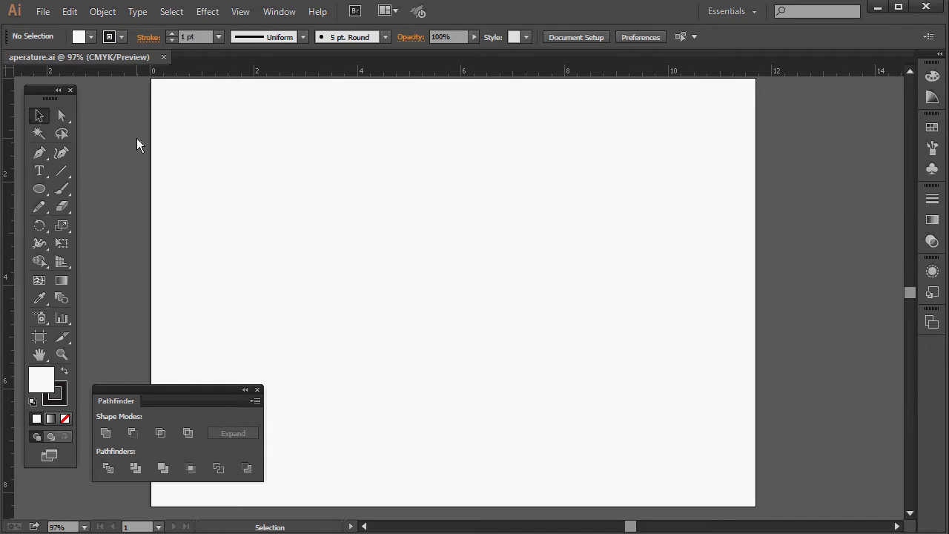
Cross vertical and horizontal guides at the page centre, then set a black fill with no stroke
{"action": "left_click_drag", "start_coordinate": [8, 208], "coordinate": [439, 227]}
{"action": "left_click_drag", "start_coordinate": [428, 69], "coordinate": [410, 287]}
{"action": "left_click", "coordinate": [38, 187]}
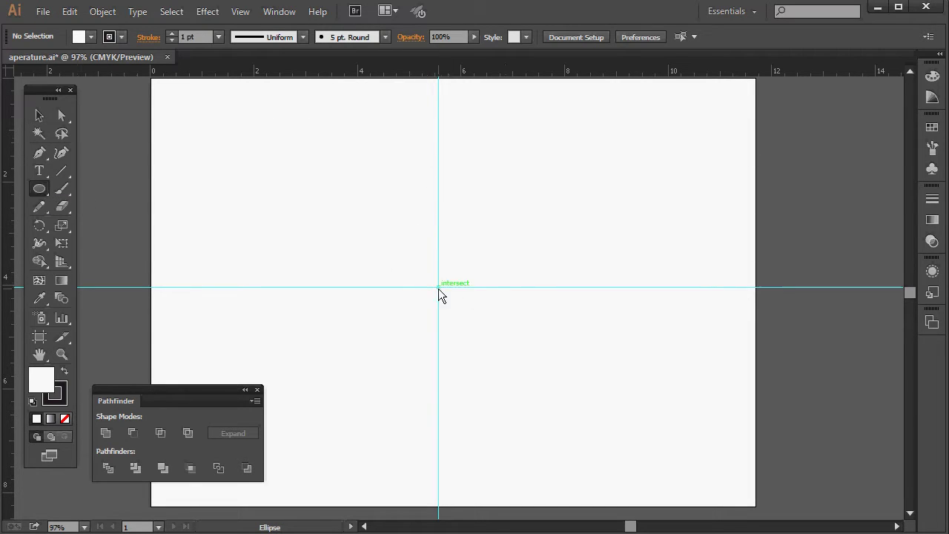
{"action": "left_click", "coordinate": [63, 371]}
{"action": "left_click", "coordinate": [66, 416]}
{"action": "left_click", "coordinate": [65, 418]}
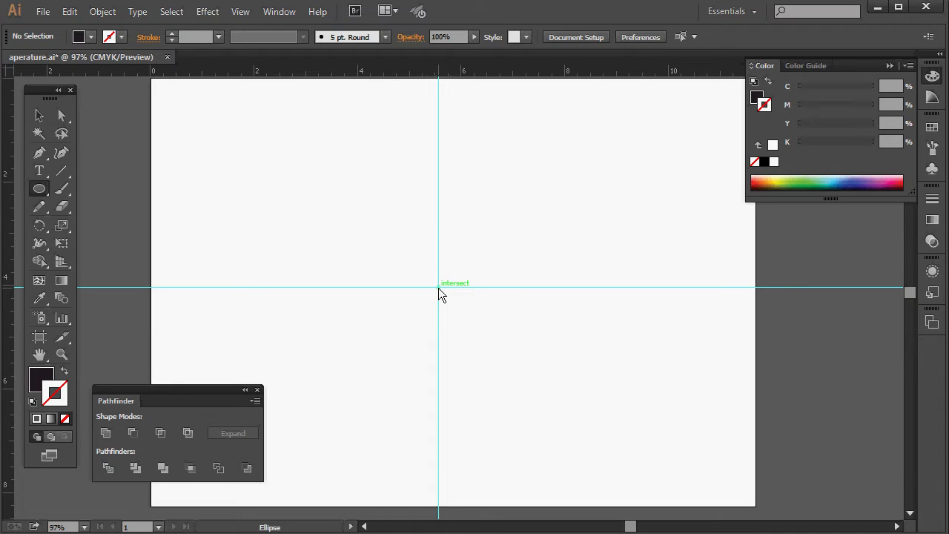
Draw a 6.5 in black circle centred on the guide crossing, undoing a trial white fill
{"action": "left_click_drag", "start_coordinate": [438, 288], "coordinate": [270, 124]}
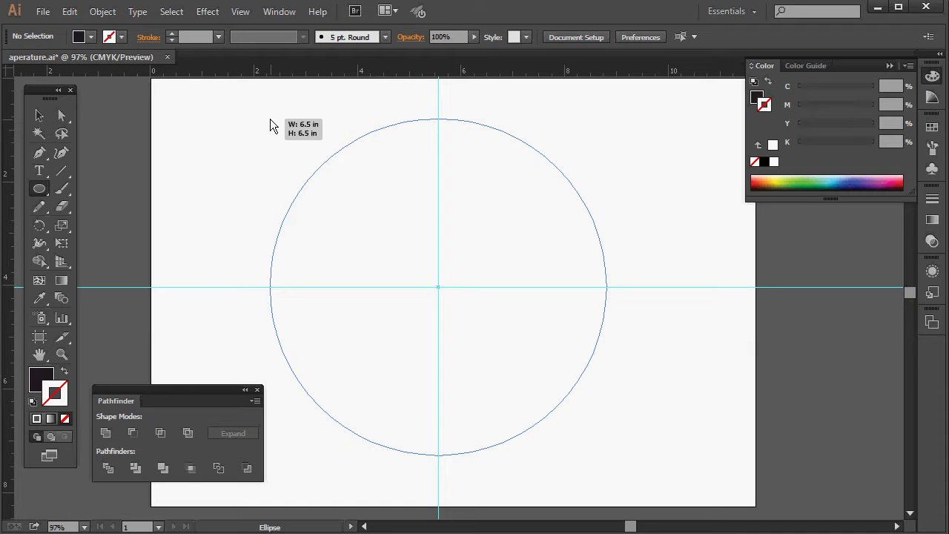
{"action": "left_click_drag", "start_coordinate": [270, 119], "coordinate": [270, 118]}
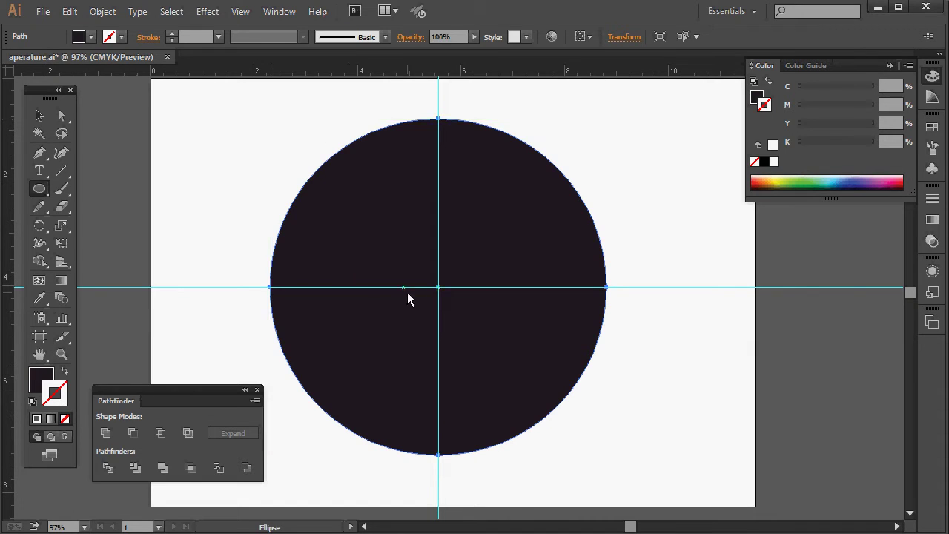
{"action": "left_click", "coordinate": [43, 382]}
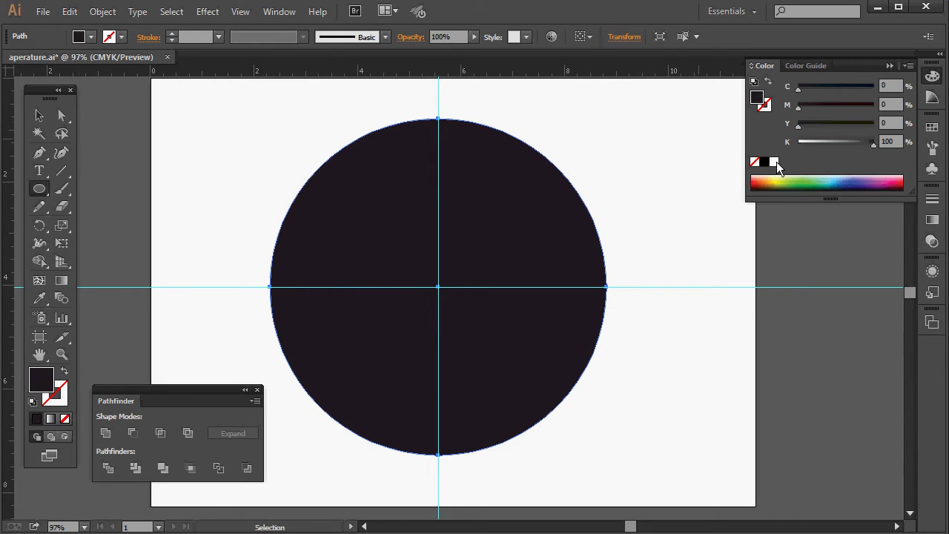
{"action": "left_click", "coordinate": [776, 162]}
{"action": "key", "text": "ctrl"}
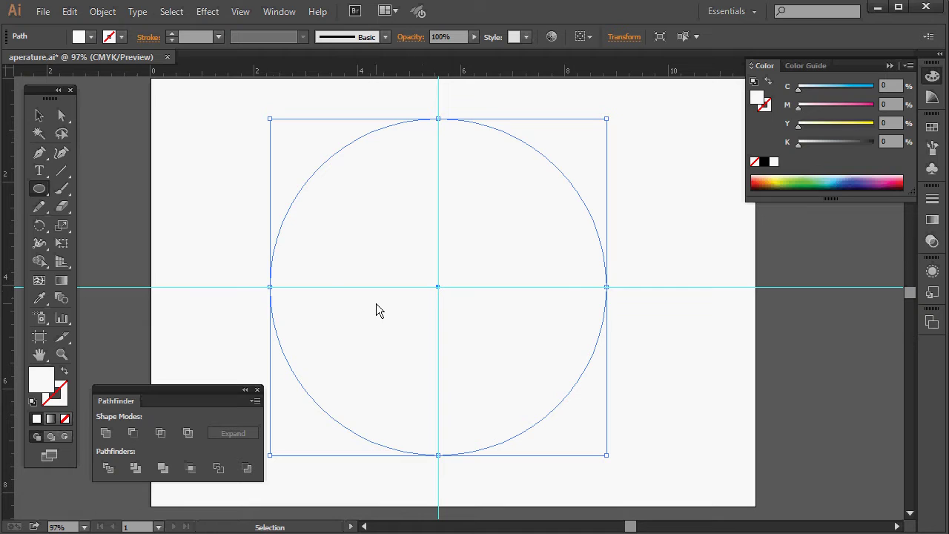
{"action": "key", "text": "ctrl+z"}
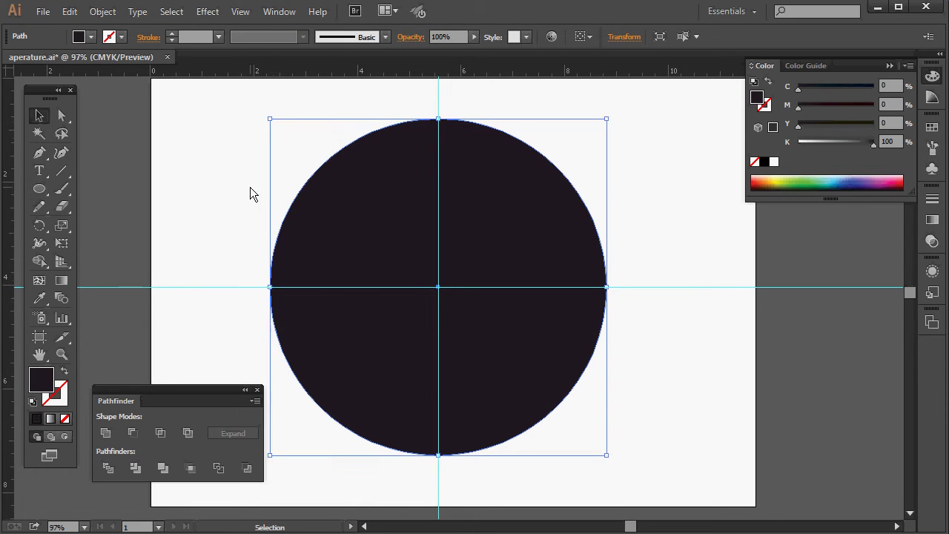
{"action": "left_click", "coordinate": [141, 183]}
{"action": "left_click", "coordinate": [39, 188]}
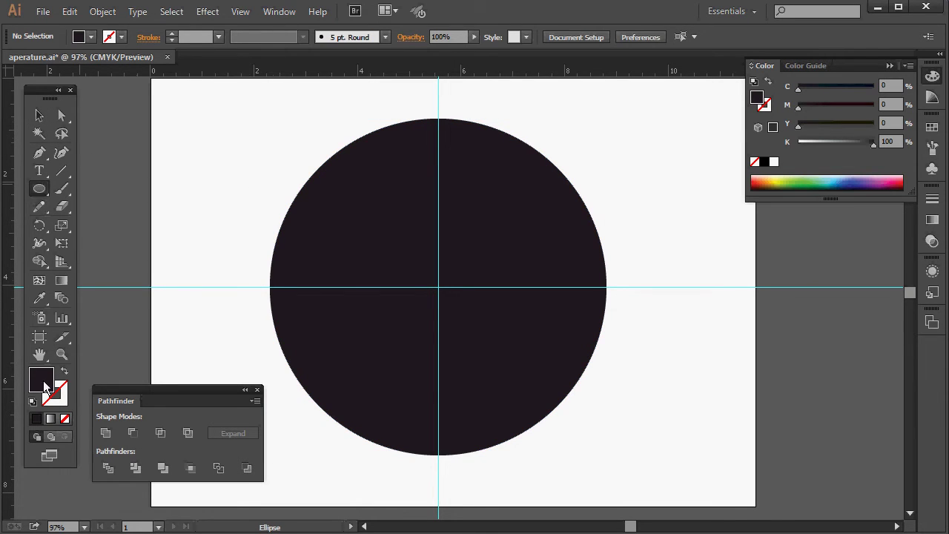
With a white fill, draw a smaller concentric circle from the centre, leaving a thick black ring
{"action": "left_click", "coordinate": [773, 161]}
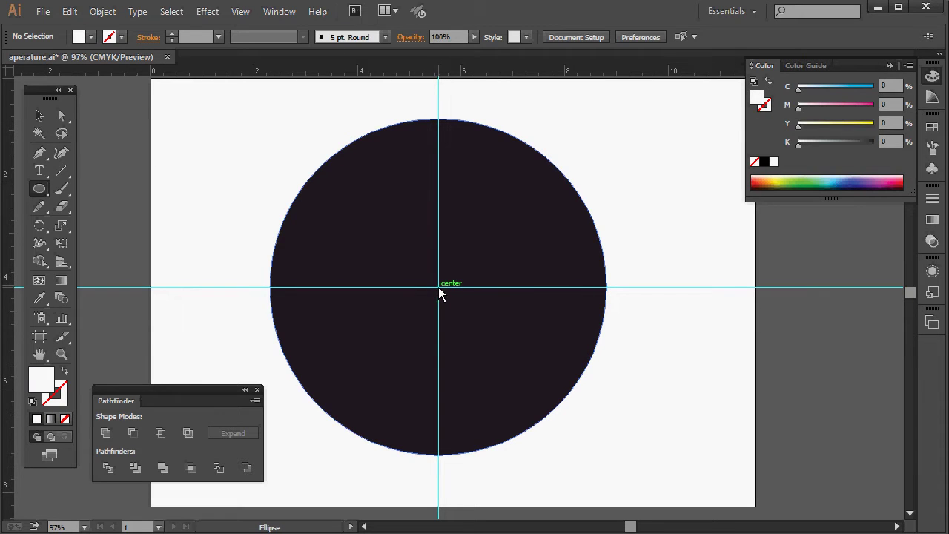
{"action": "left_click_drag", "start_coordinate": [438, 287], "coordinate": [327, 150]}
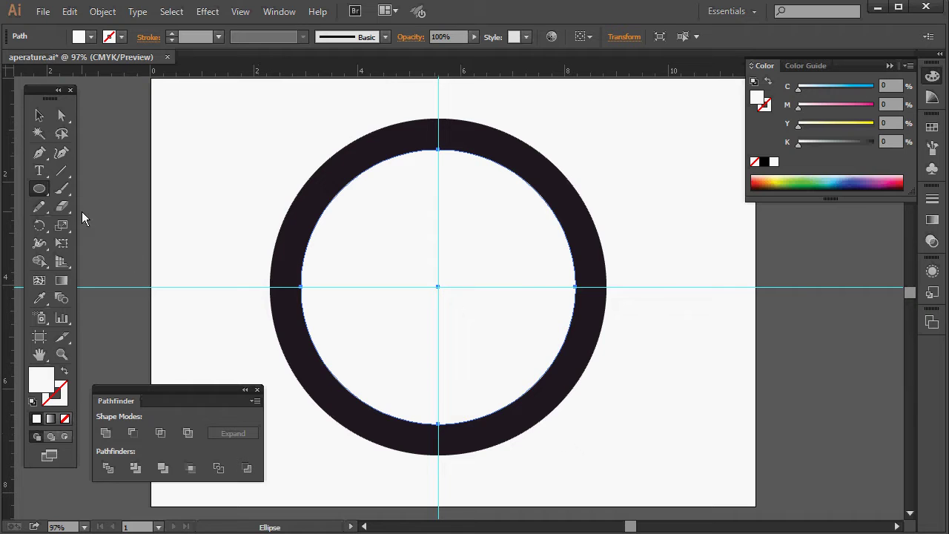
{"action": "left_click", "coordinate": [40, 153]}
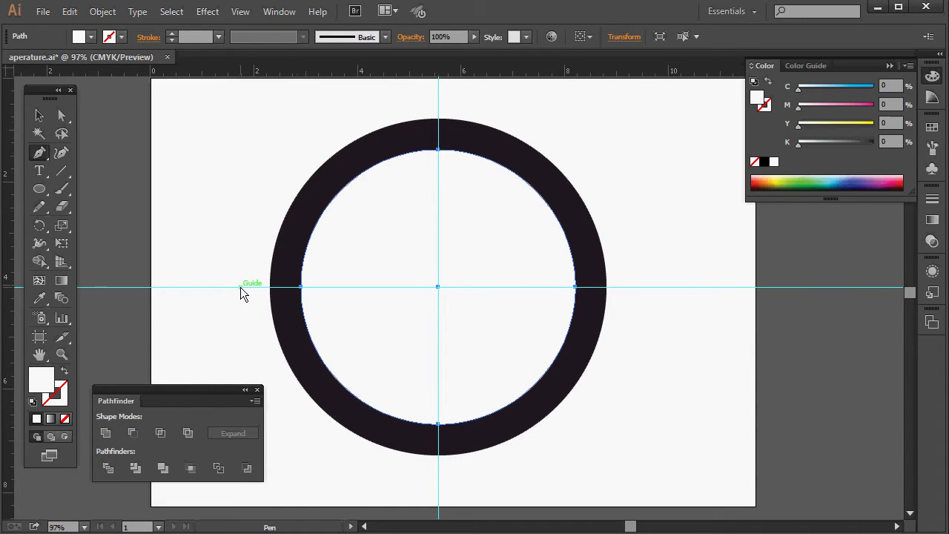
With an orange stroke, draw a closed triangle from the left guide, through the centre, to below the ring's lower left
{"action": "left_click", "coordinate": [59, 393]}
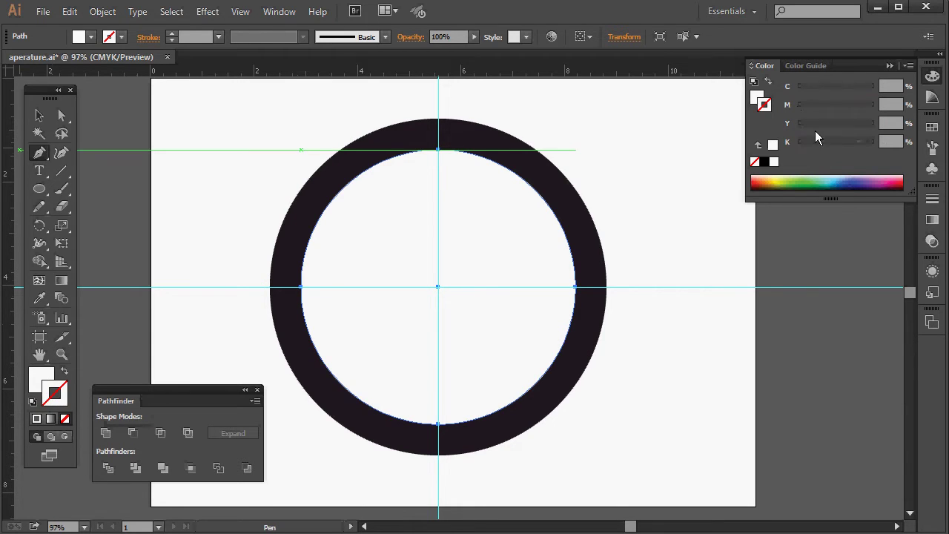
{"action": "left_click", "coordinate": [770, 181]}
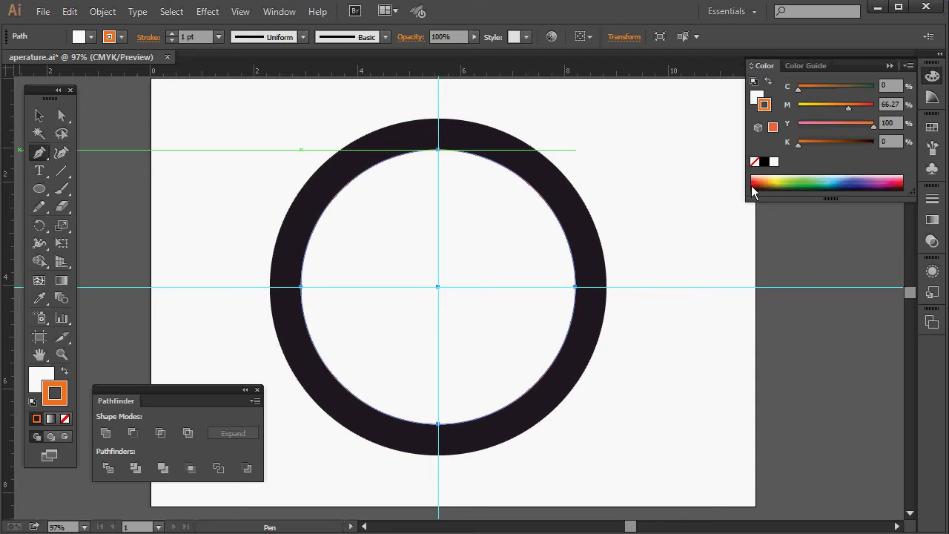
{"action": "left_click", "coordinate": [247, 287]}
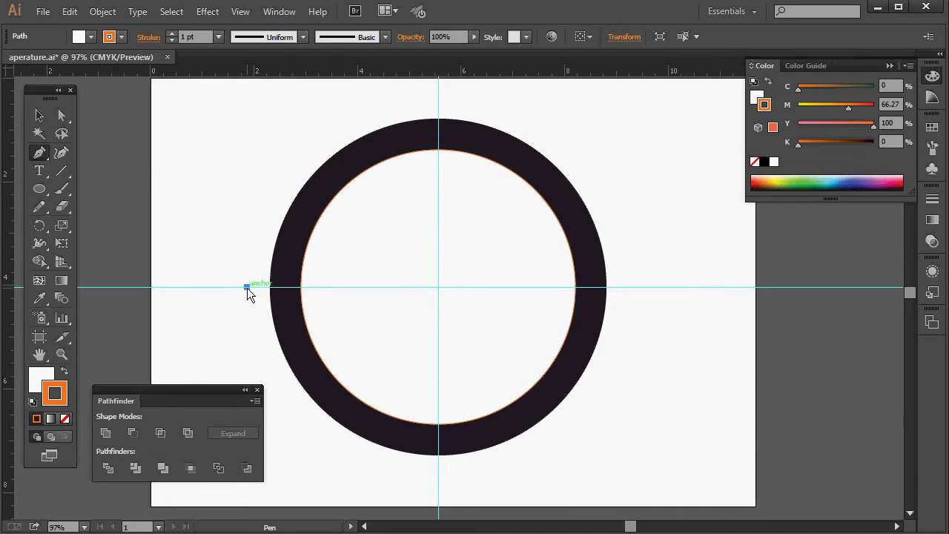
{"action": "left_click", "coordinate": [437, 287]}
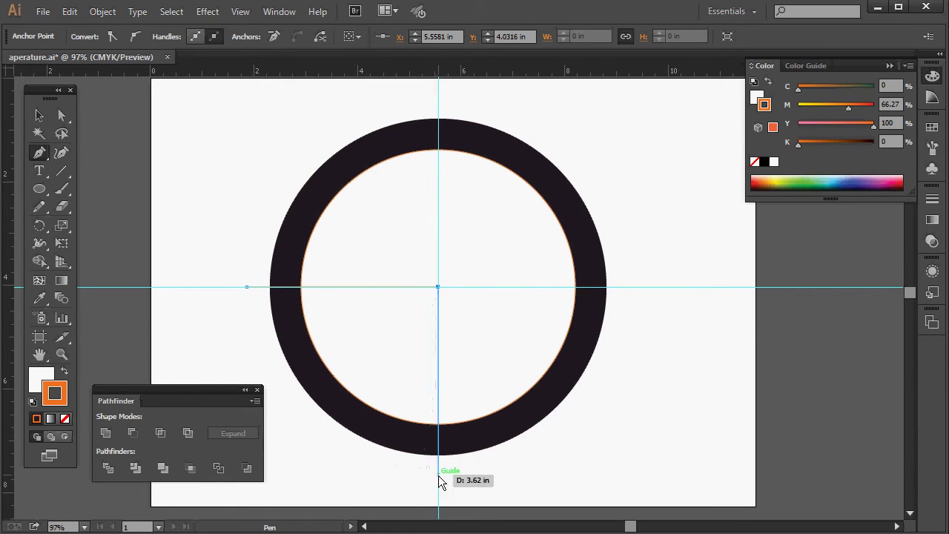
{"action": "left_click", "coordinate": [268, 399]}
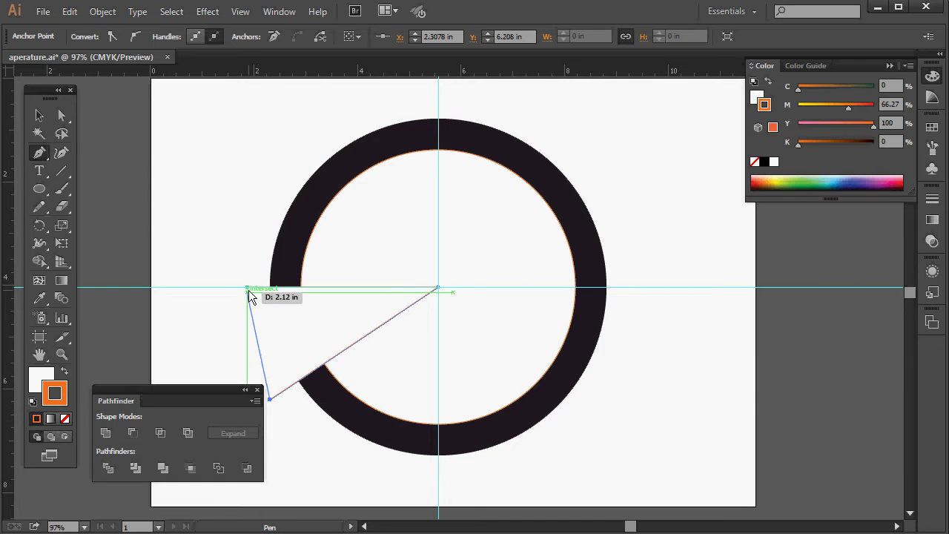
{"action": "left_click", "coordinate": [247, 289]}
{"action": "left_click", "coordinate": [39, 115]}
{"action": "left_click", "coordinate": [442, 312]}
{"action": "left_click", "coordinate": [356, 312]}
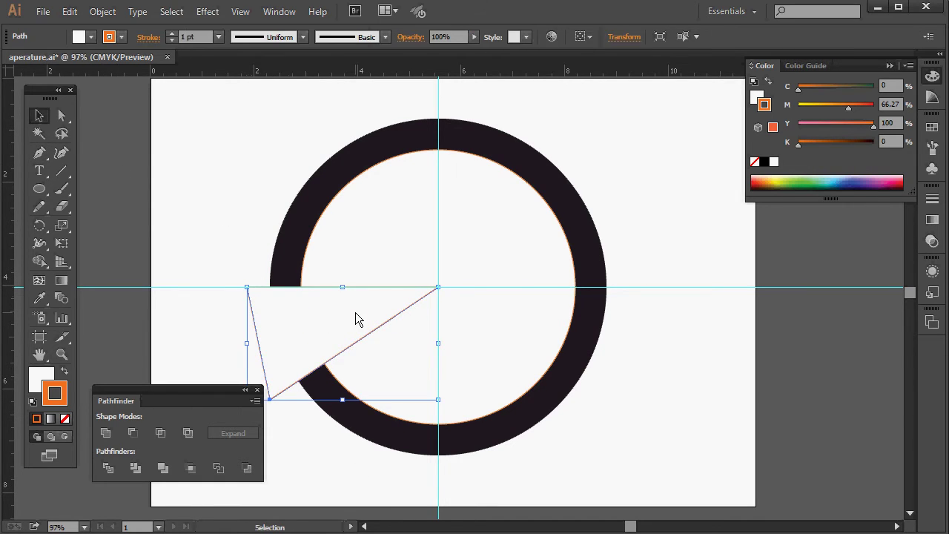
Intersect the triangle with the inner white circle using Pathfinder, leaving one white wedge
{"action": "left_click", "coordinate": [379, 247], "text": "shift"}
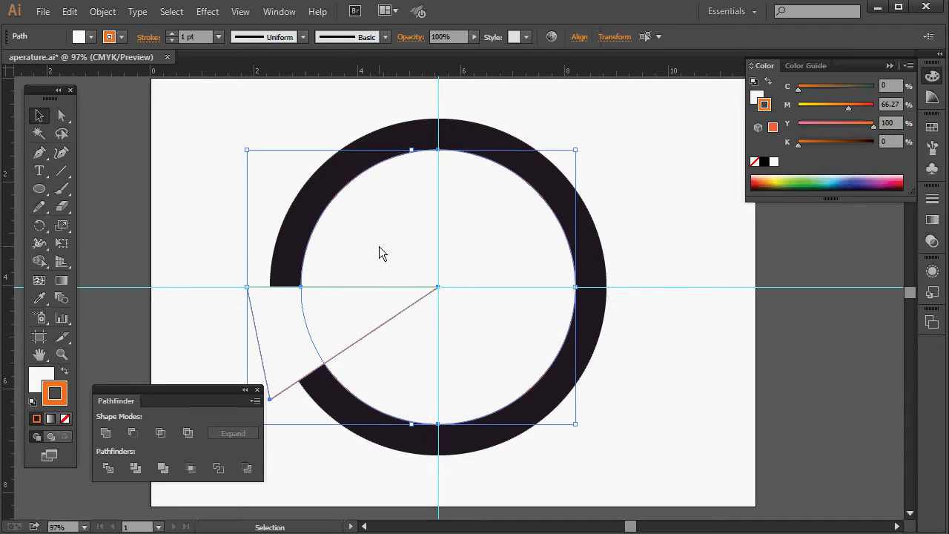
{"action": "left_click", "coordinate": [161, 435]}
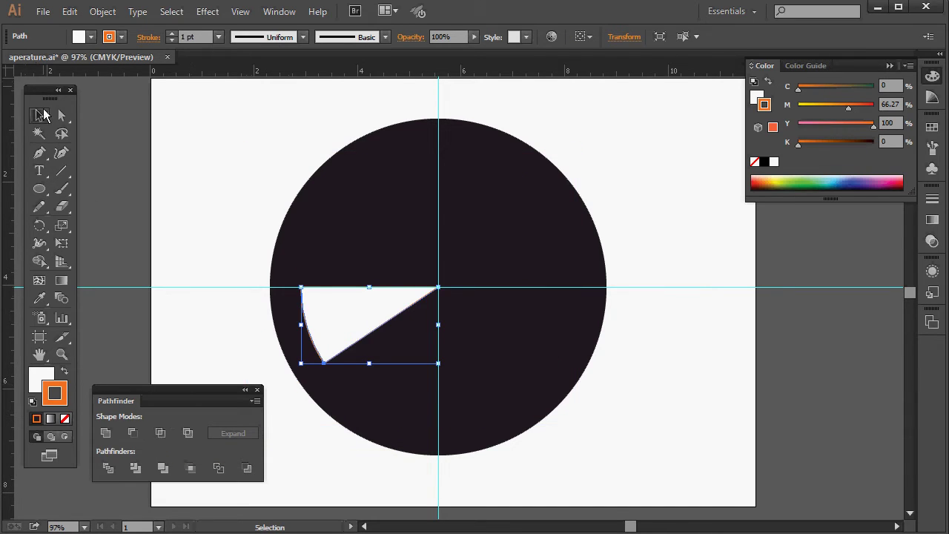
{"action": "key", "text": "ctrl+shift+a"}
{"action": "left_click", "coordinate": [366, 334]}
{"action": "left_click", "coordinate": [62, 115]}
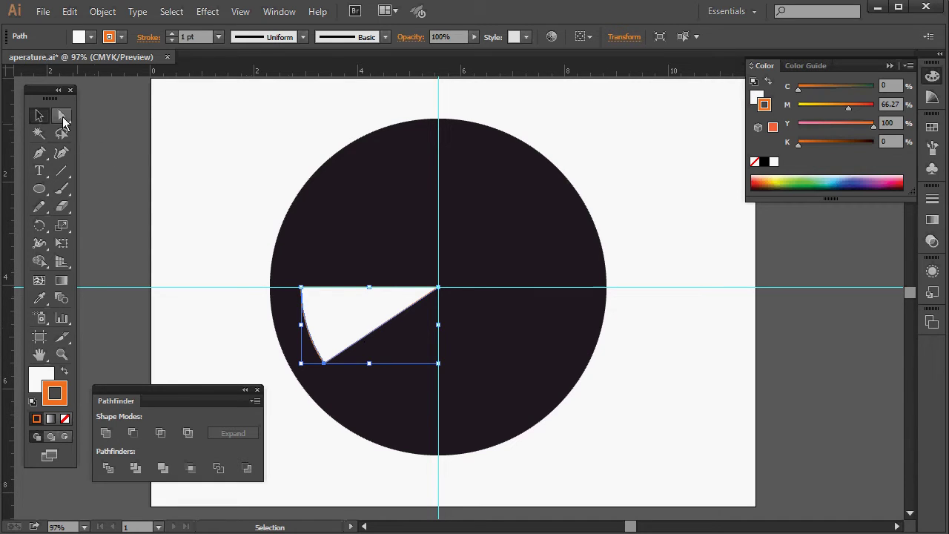
{"action": "left_click", "coordinate": [169, 151]}
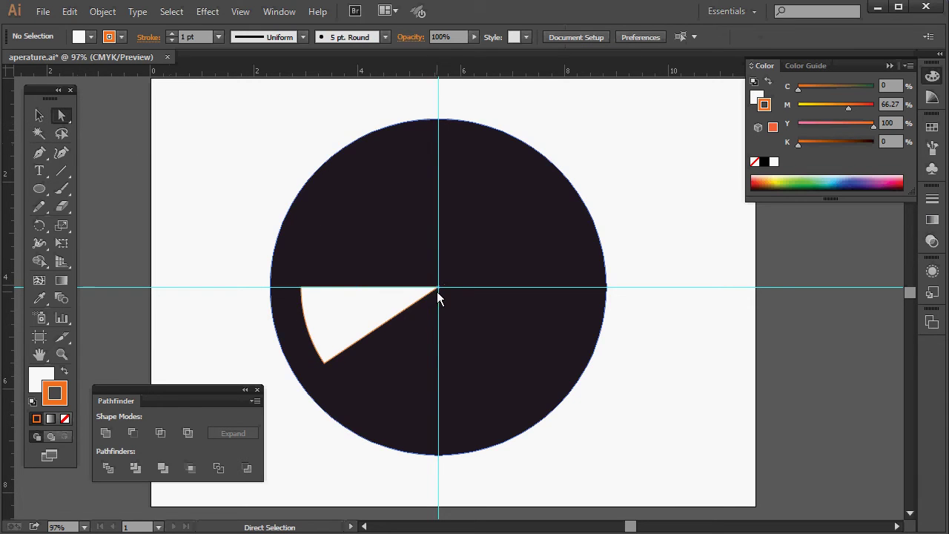
Nudge the wedge's centre anchor left twice and up once with Shift+arrow keys
{"action": "left_click", "coordinate": [438, 287]}
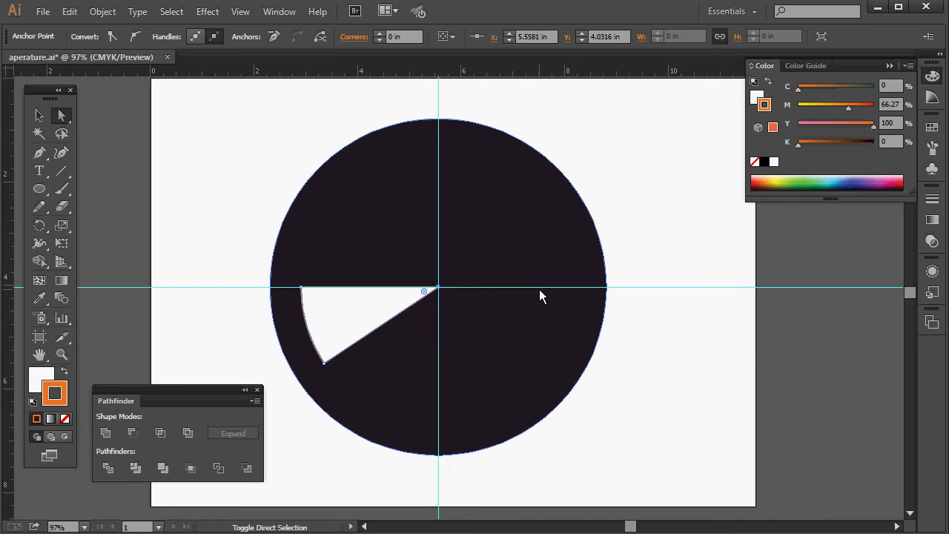
{"action": "key", "text": "shift+Left"}
{"action": "key", "text": "shift+Left"}
{"action": "key", "text": "shift+Left"}
{"action": "key", "text": "shift+Left"}
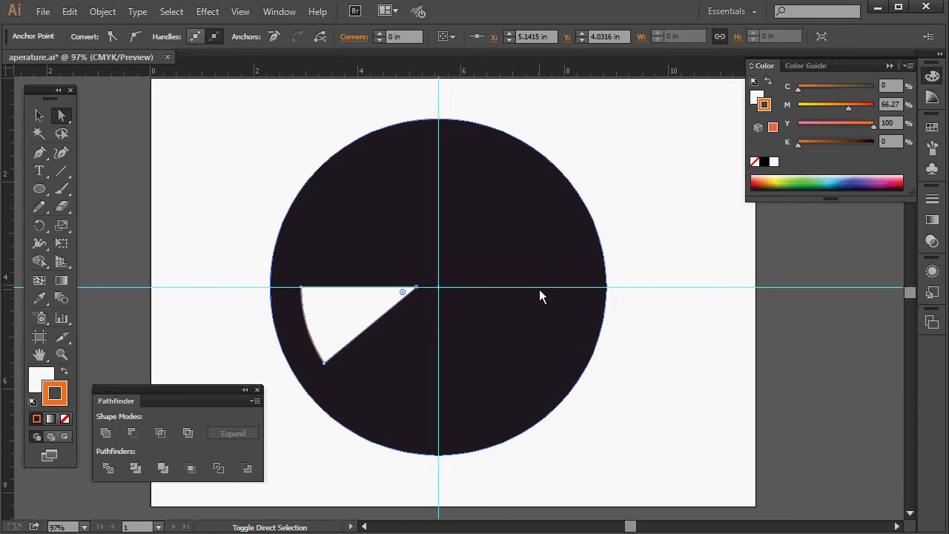
{"action": "key", "text": "shift+Left"}
{"action": "key", "text": "shift+Left"}
{"action": "key", "text": "shift+Left"}
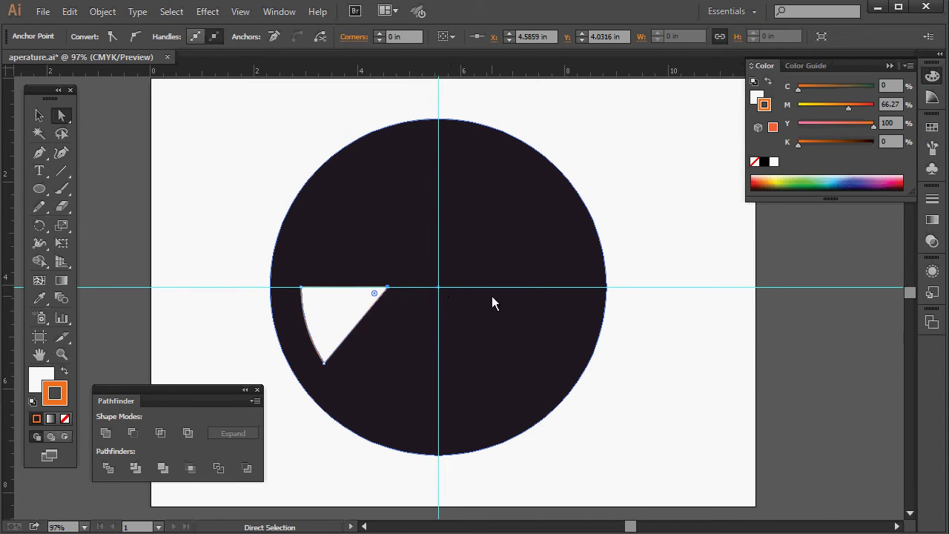
{"action": "key", "text": "shift+Up"}
{"action": "key", "text": "shift+Up"}
{"action": "key", "text": "shift+Up"}
{"action": "key", "text": "shift+Up"}
{"action": "key", "text": "shift+Up"}
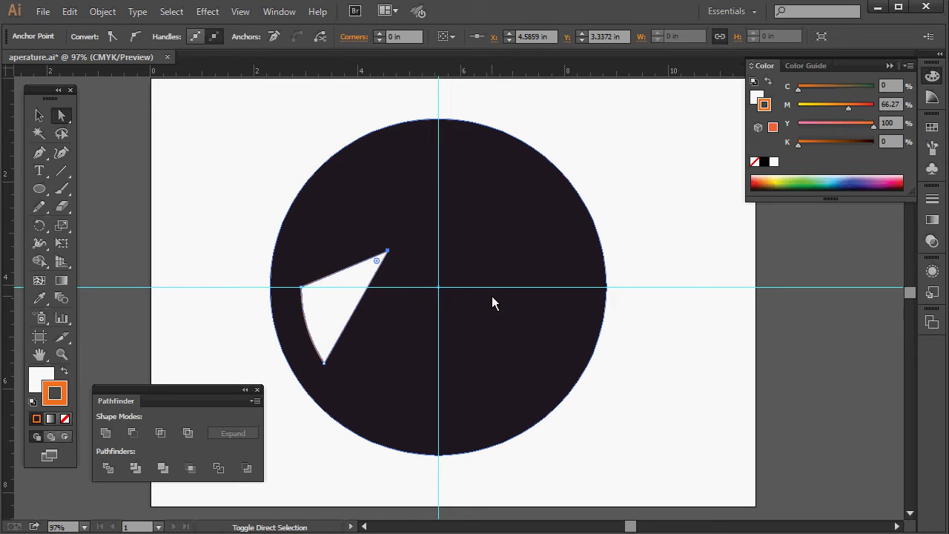
{"action": "left_click", "coordinate": [40, 115]}
{"action": "left_click", "coordinate": [227, 180]}
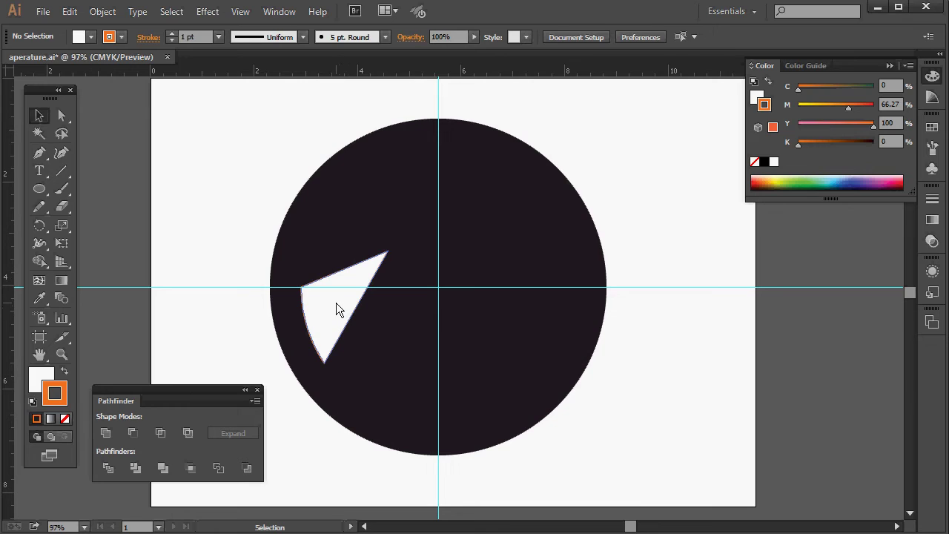
Make a copy of the white wedge rotated -45° around the circle's centre
{"action": "left_click", "coordinate": [41, 226]}
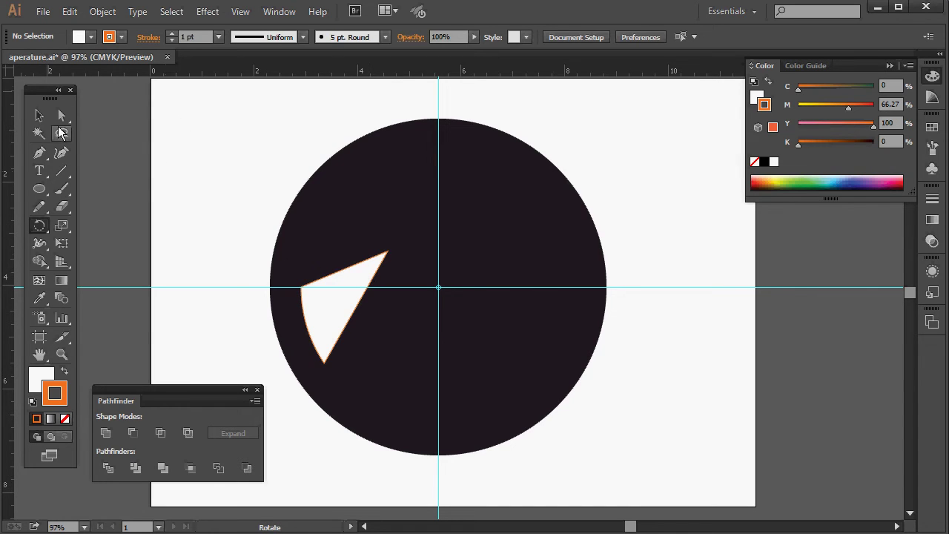
{"action": "left_click", "coordinate": [39, 115]}
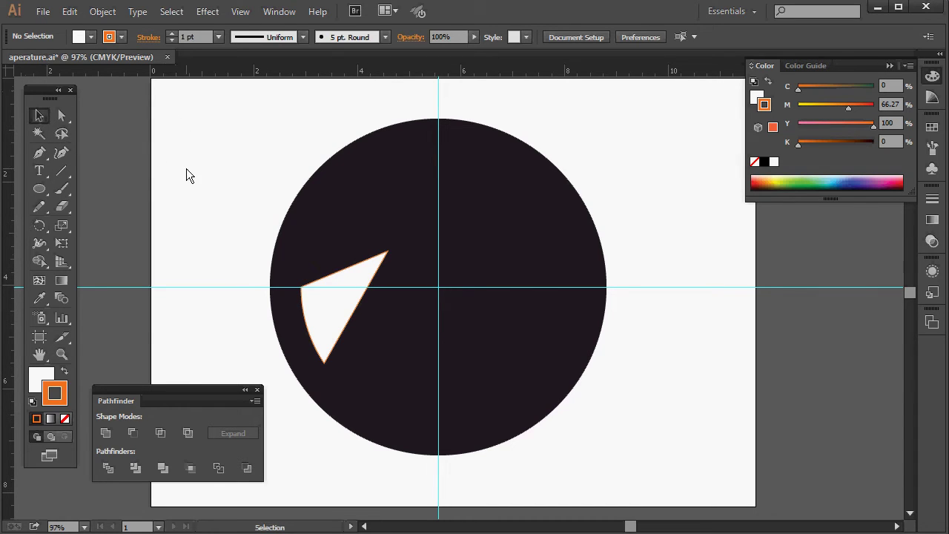
{"action": "left_click", "coordinate": [356, 281]}
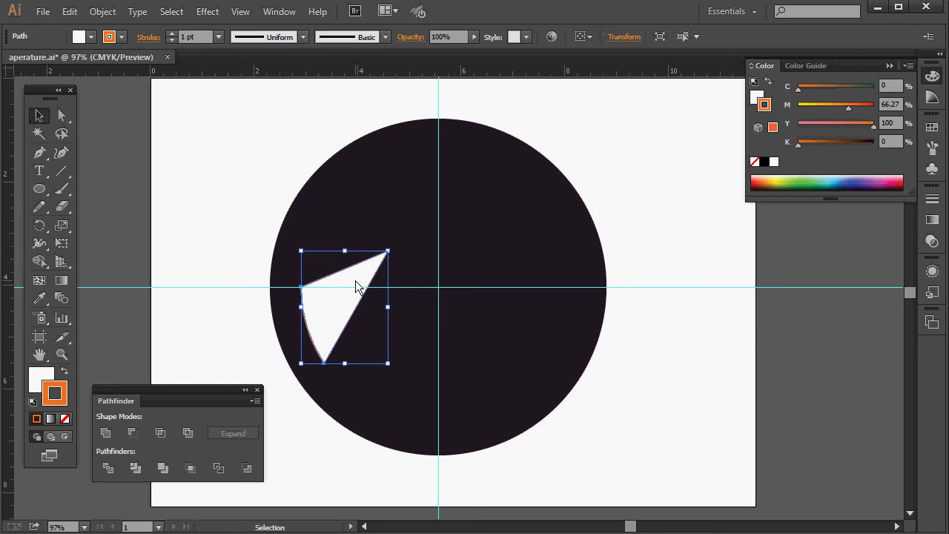
{"action": "left_click", "coordinate": [40, 223]}
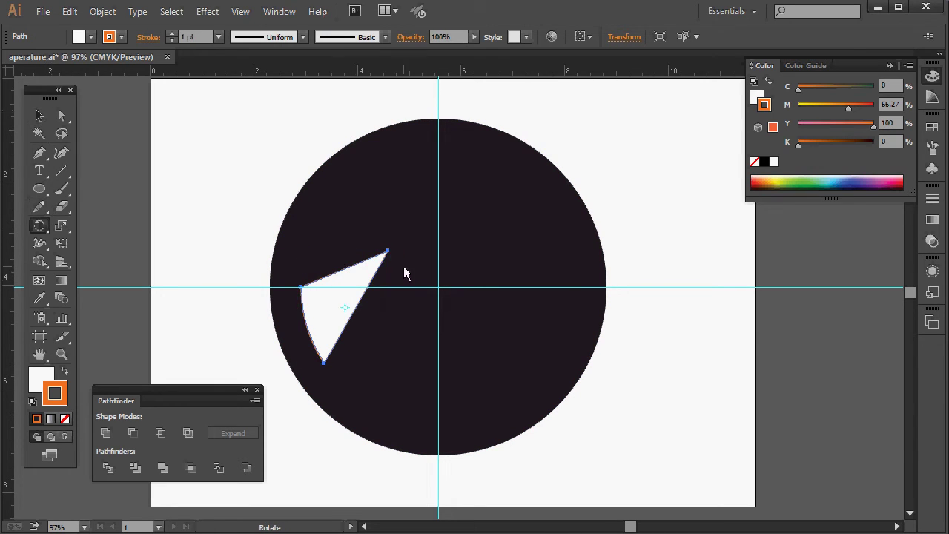
{"action": "left_click", "coordinate": [438, 287]}
{"action": "left_click_drag", "start_coordinate": [357, 278], "coordinate": [361, 203]}
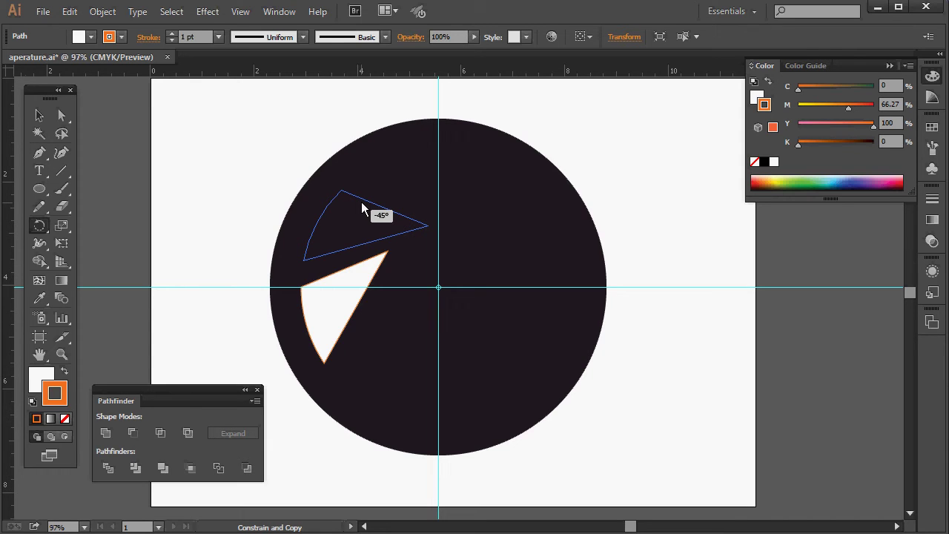
{"action": "left_click_drag", "start_coordinate": [362, 202], "coordinate": [362, 202]}
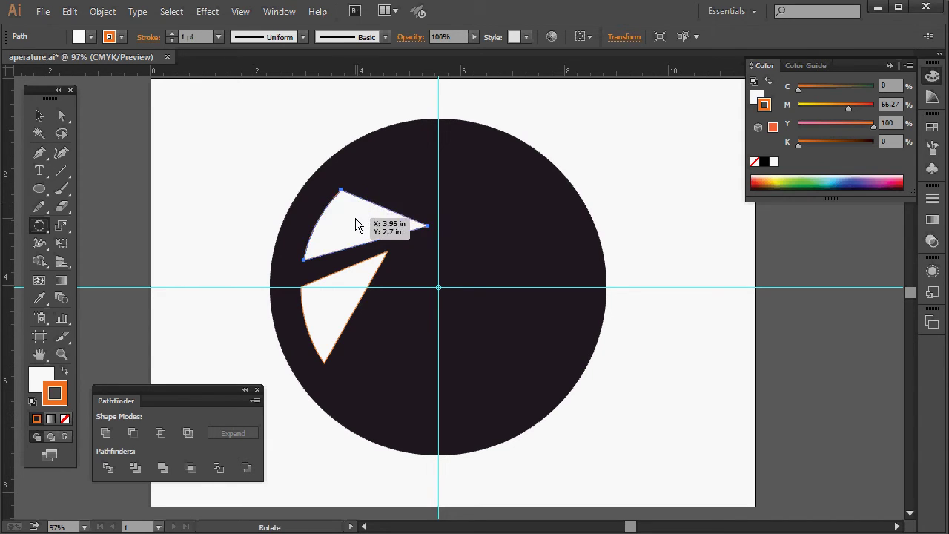
{"action": "left_click", "coordinate": [444, 170], "text": "alt"}
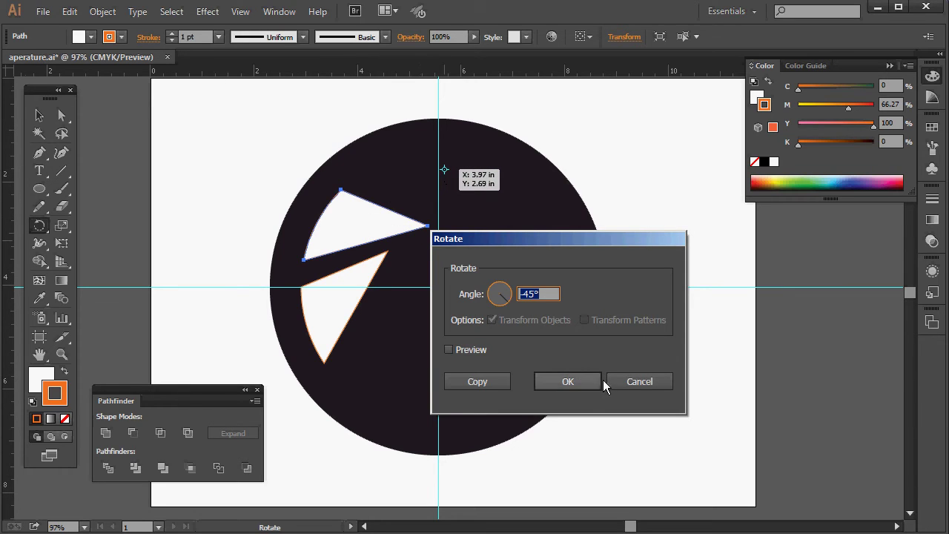
Cancel the Rotate dialog and add further rotated wedge copies until eight blades ring the centre
{"action": "left_click", "coordinate": [631, 383]}
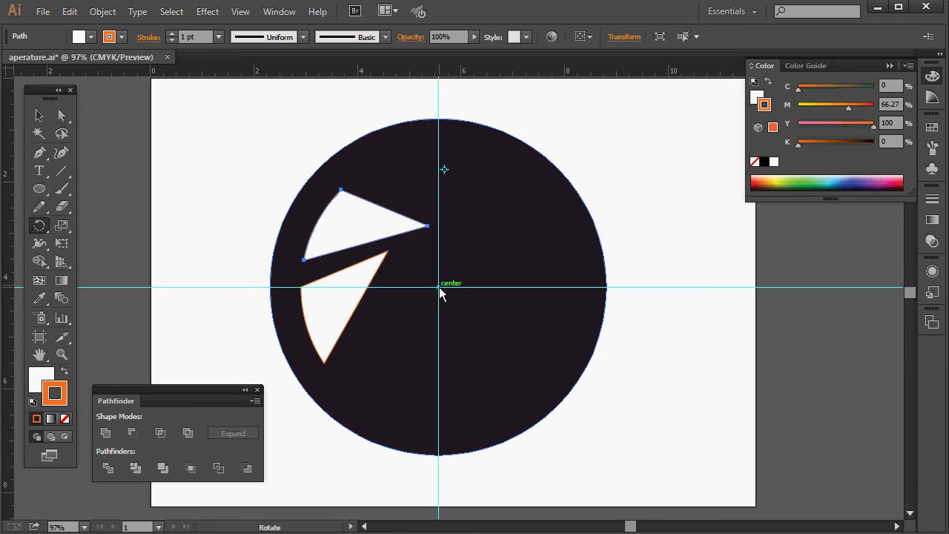
{"action": "left_click_drag", "start_coordinate": [365, 220], "coordinate": [366, 393]}
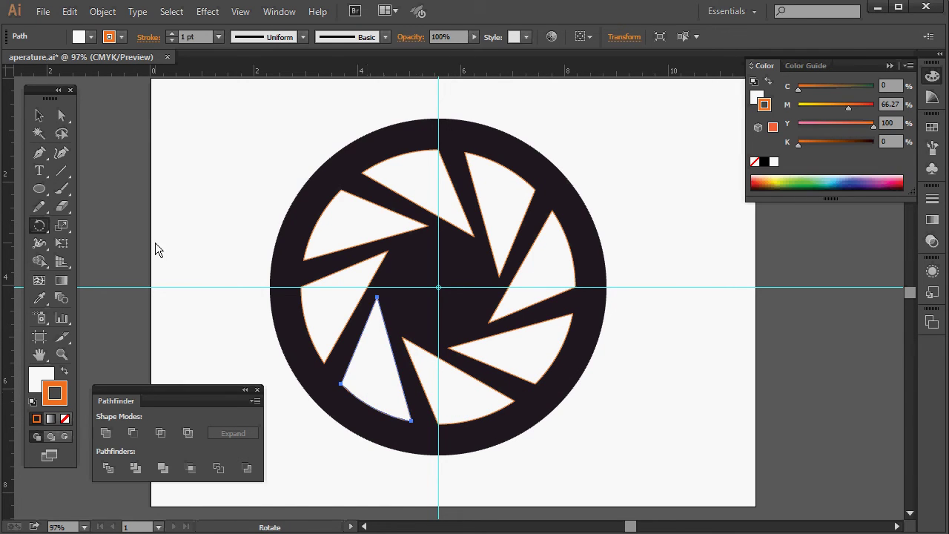
{"action": "left_click", "coordinate": [39, 190]}
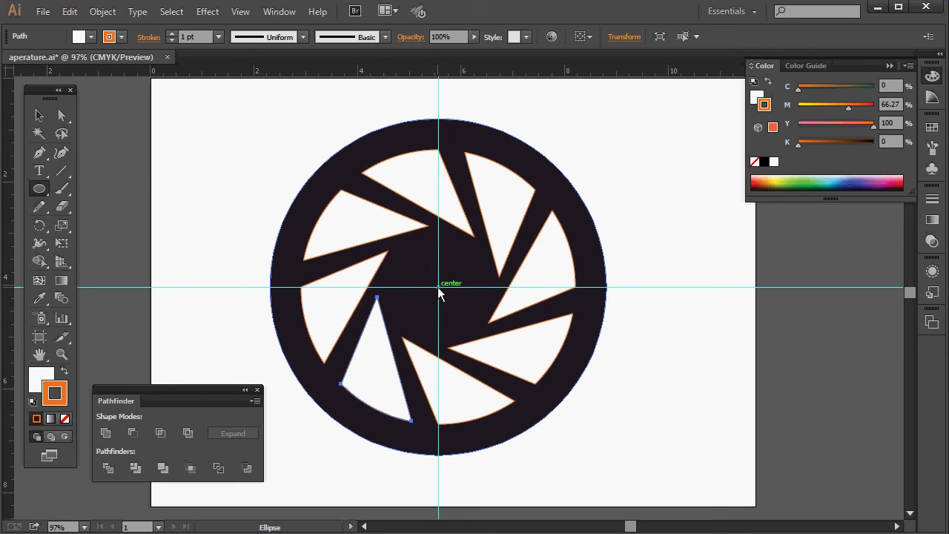
Draw a 1.78 in white circle from the centre over the blades' inner tips, then deselect
{"action": "left_click_drag", "start_coordinate": [439, 287], "coordinate": [393, 248]}
{"action": "left_click", "coordinate": [39, 115]}
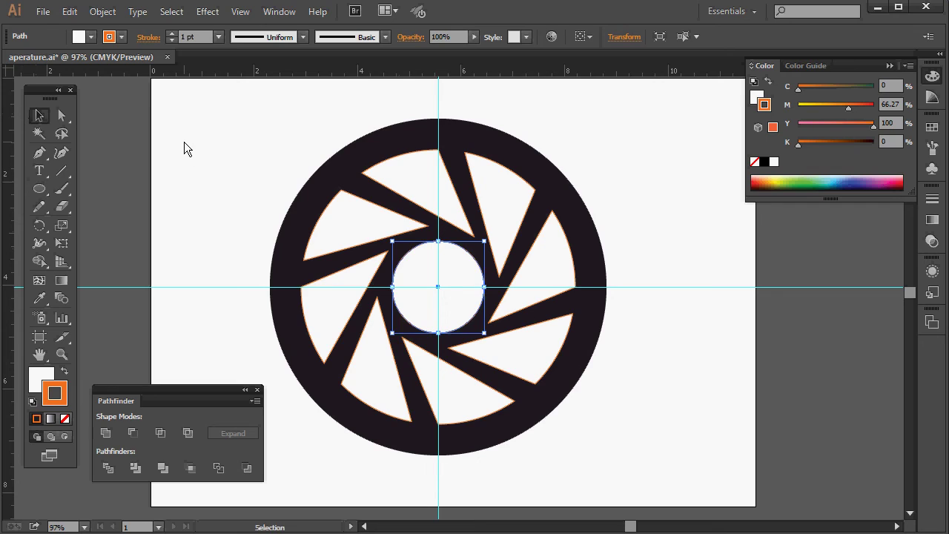
{"action": "left_click", "coordinate": [184, 147]}
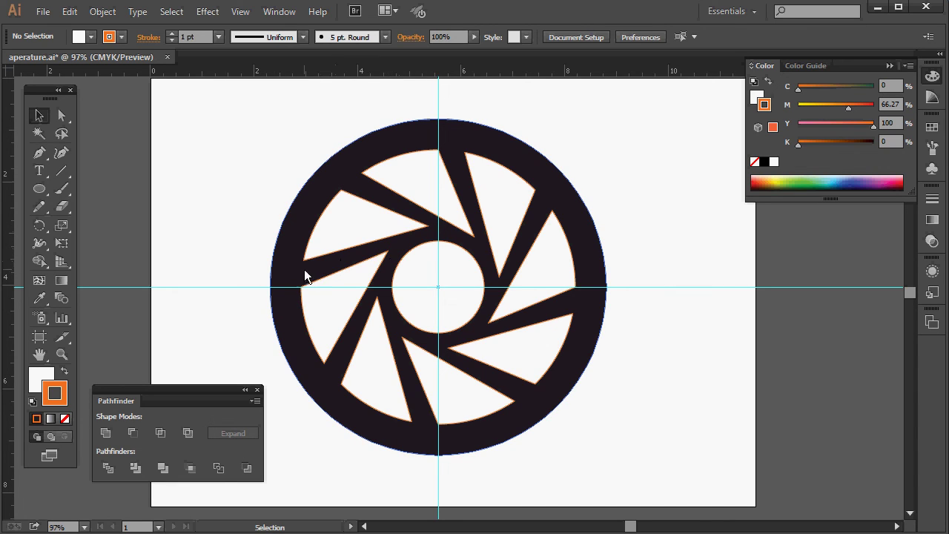
Nudge the left blade's inner tip anchor down two steps to meet the central circle
{"action": "left_click", "coordinate": [390, 254]}
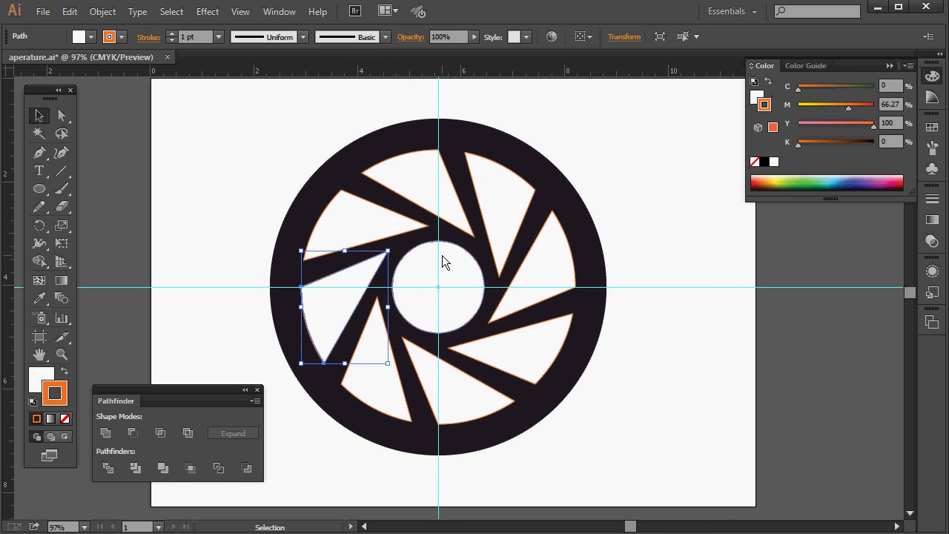
{"action": "left_click", "coordinate": [62, 115]}
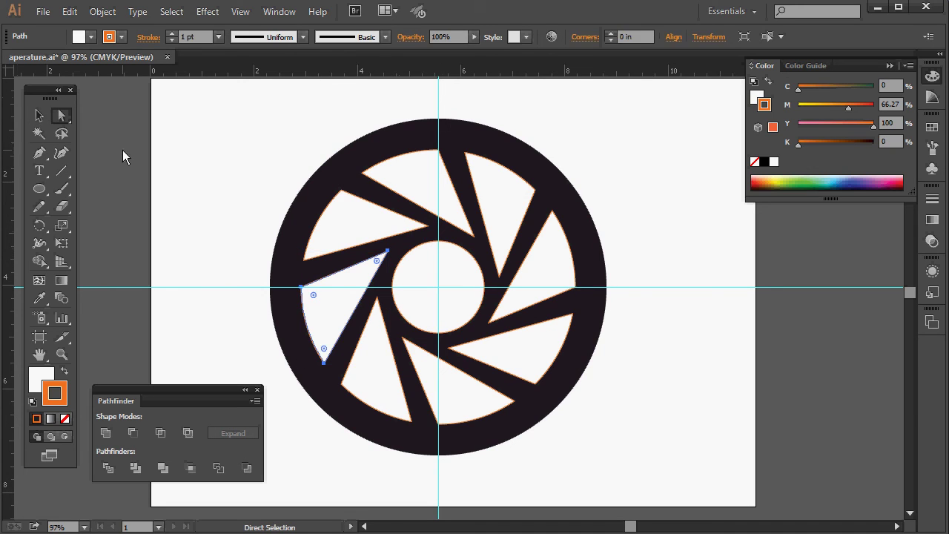
{"action": "left_click", "coordinate": [386, 253]}
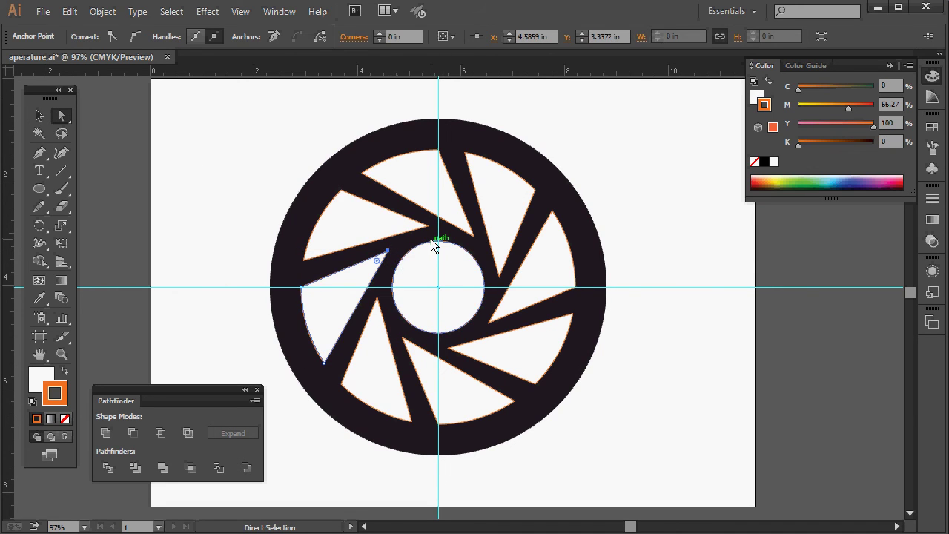
{"action": "key", "text": "Down"}
{"action": "key", "text": "Down"}
{"action": "key", "text": "Down"}
{"action": "key", "text": "Down"}
{"action": "key", "text": "Down"}
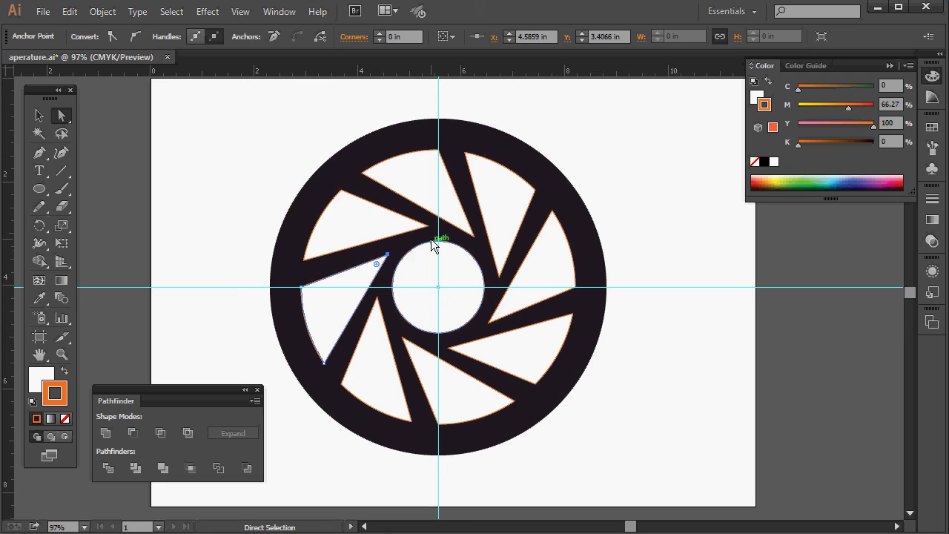
{"action": "key", "text": "Down"}
{"action": "key", "text": "Down"}
{"action": "key", "text": "Down"}
{"action": "left_click", "coordinate": [39, 115]}
Delete the top, upper-right and right-upper blades
{"action": "left_click", "coordinate": [210, 216]}
{"action": "left_click", "coordinate": [348, 218]}
{"action": "left_click", "coordinate": [444, 211], "text": "shift"}
{"action": "key", "text": "Delete"}
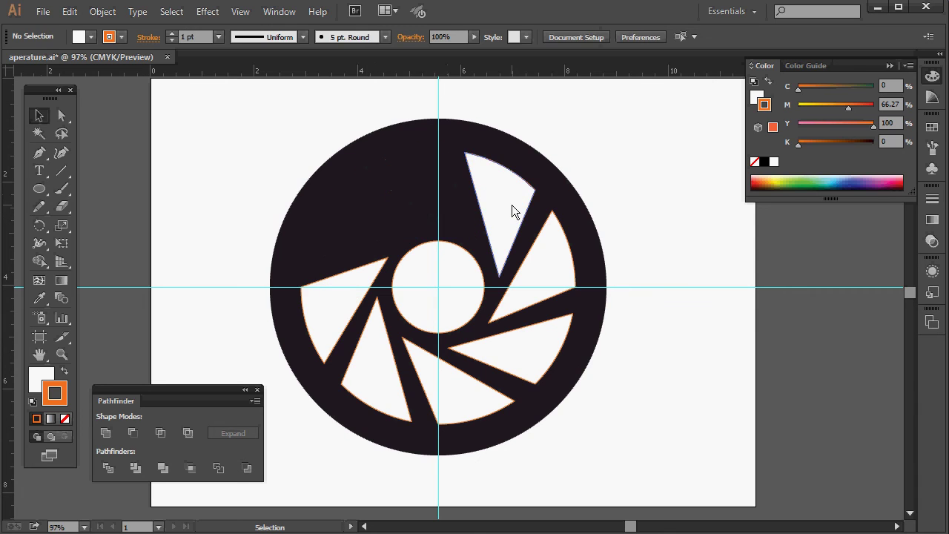
{"action": "left_click", "coordinate": [512, 211]}
{"action": "key", "text": "Delete"}
{"action": "left_click", "coordinate": [557, 285]}
{"action": "key", "text": "Delete"}
Delete the right, bottom and lower-left blades, then select the remaining left blade for rotating
{"action": "left_click", "coordinate": [544, 356]}
{"action": "key", "text": "Delete"}
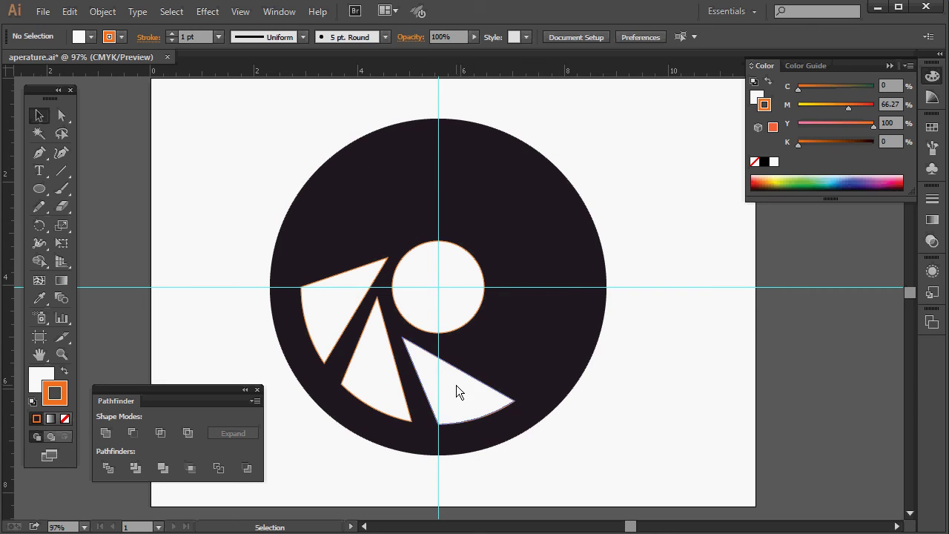
{"action": "left_click", "coordinate": [456, 385]}
{"action": "key", "text": "Delete"}
{"action": "left_click", "coordinate": [372, 372]}
{"action": "key", "text": "Delete"}
{"action": "left_click", "coordinate": [338, 315]}
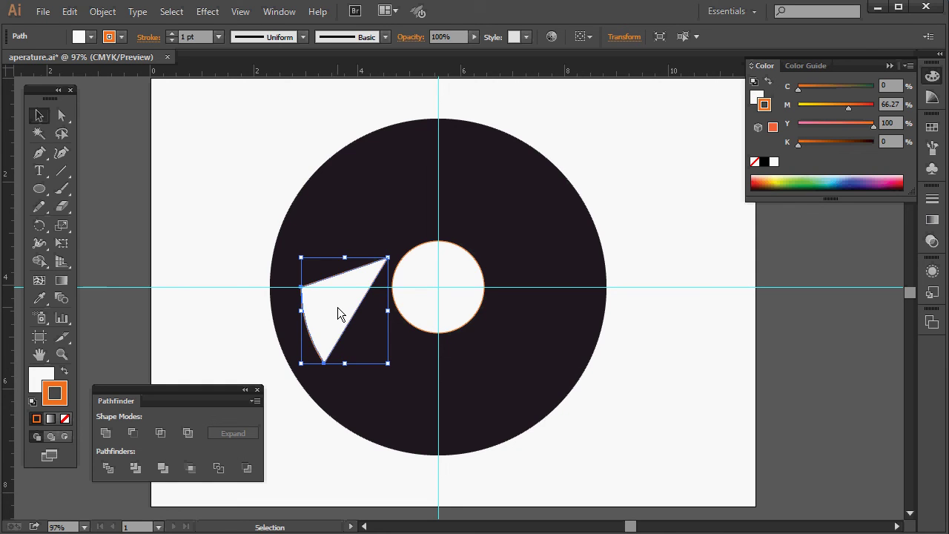
{"action": "key", "text": "r"}
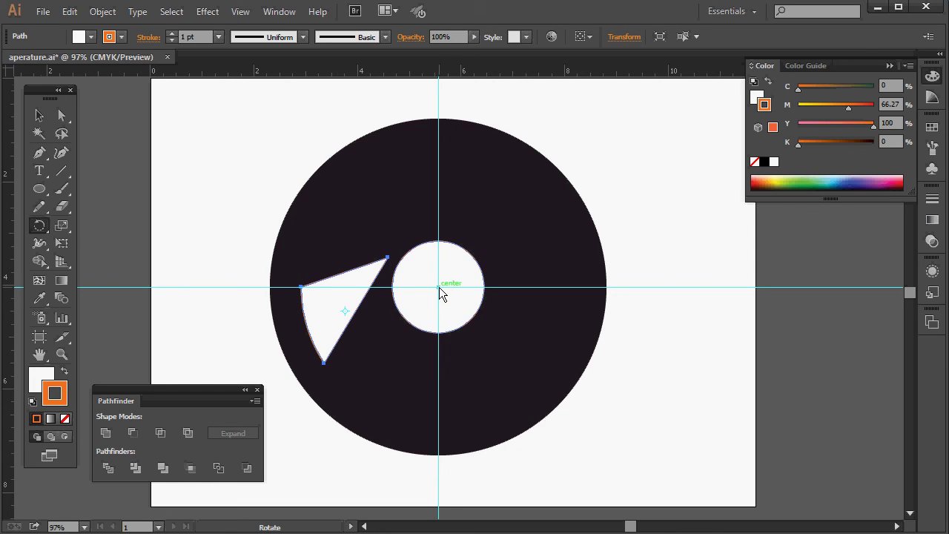
Rotate copies of the left blade around the circle's centre into eight evenly spaced blades, then deselect
{"action": "left_click", "coordinate": [439, 287]}
{"action": "left_click_drag", "start_coordinate": [349, 285], "coordinate": [383, 409]}
{"action": "key", "text": "v"}
{"action": "left_click", "coordinate": [187, 135]}
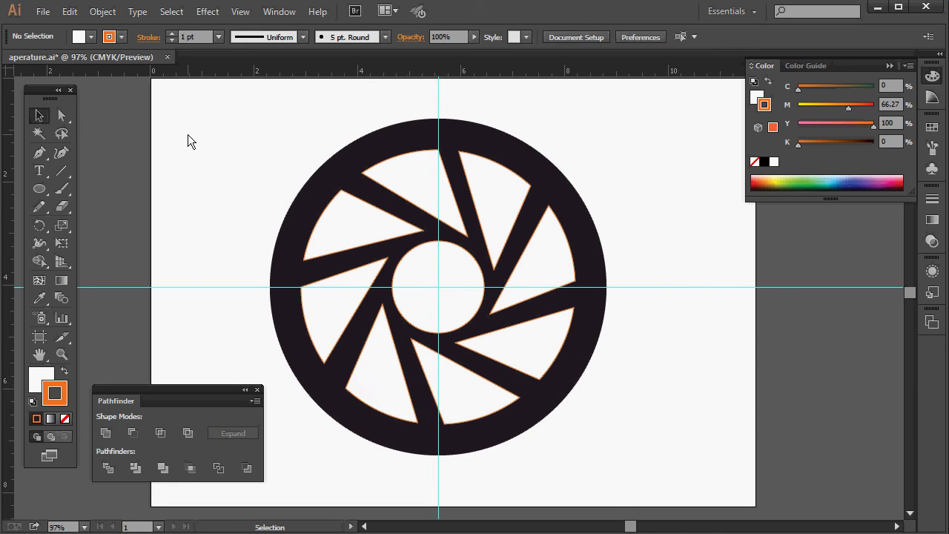